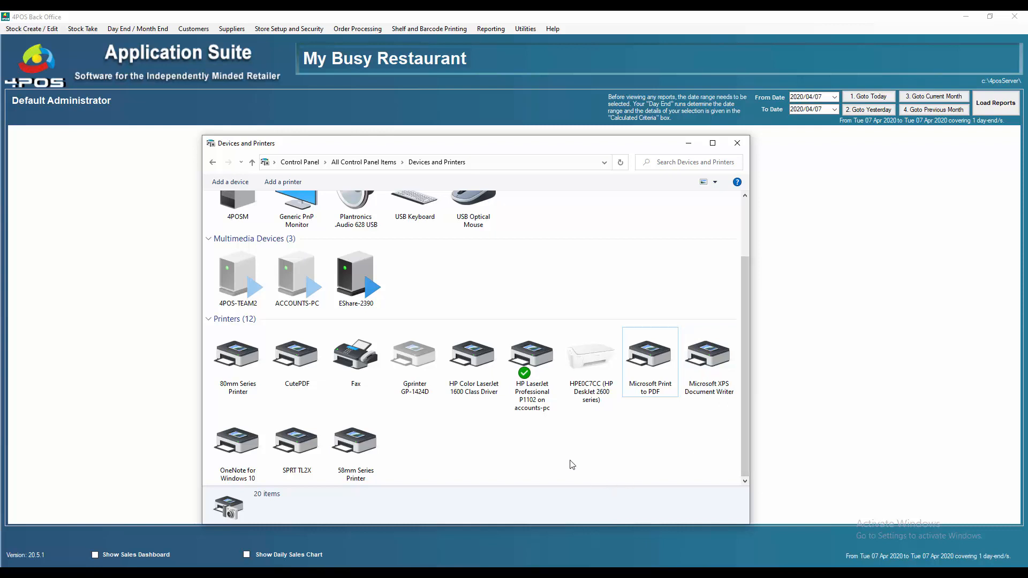
# - Examine the port and general properties of the KP1 printer under 58mm Series Printer, leaving them unmodified
pyautogui.click(363, 448)
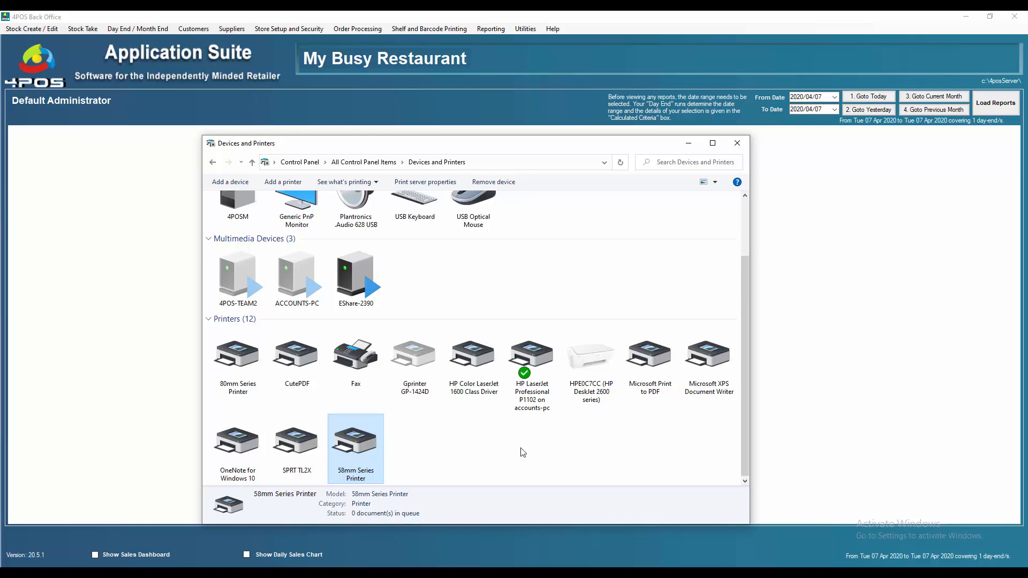
pyautogui.rightClick(368, 444)
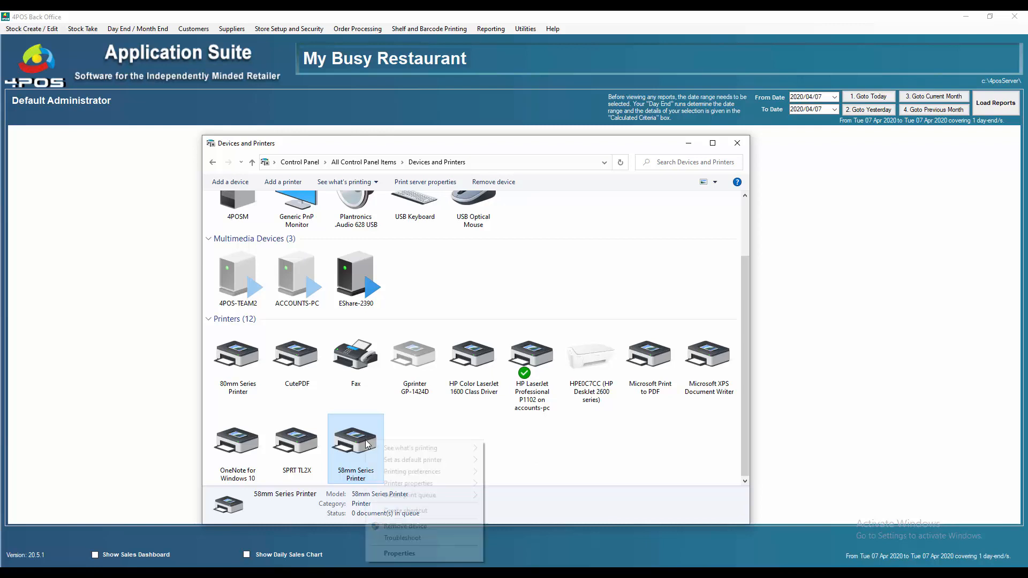
pyautogui.moveTo(416, 474)
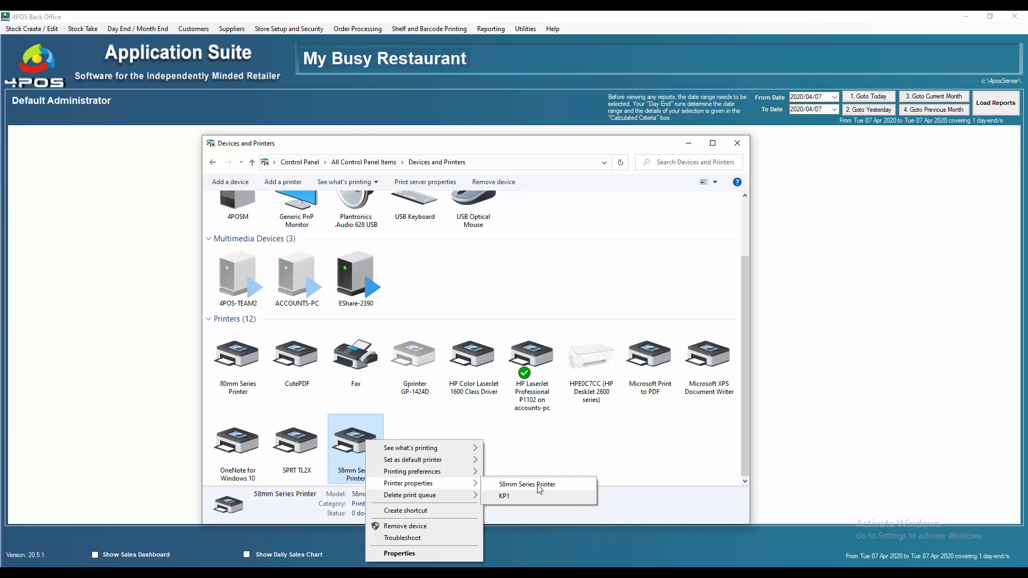
pyautogui.click(531, 495)
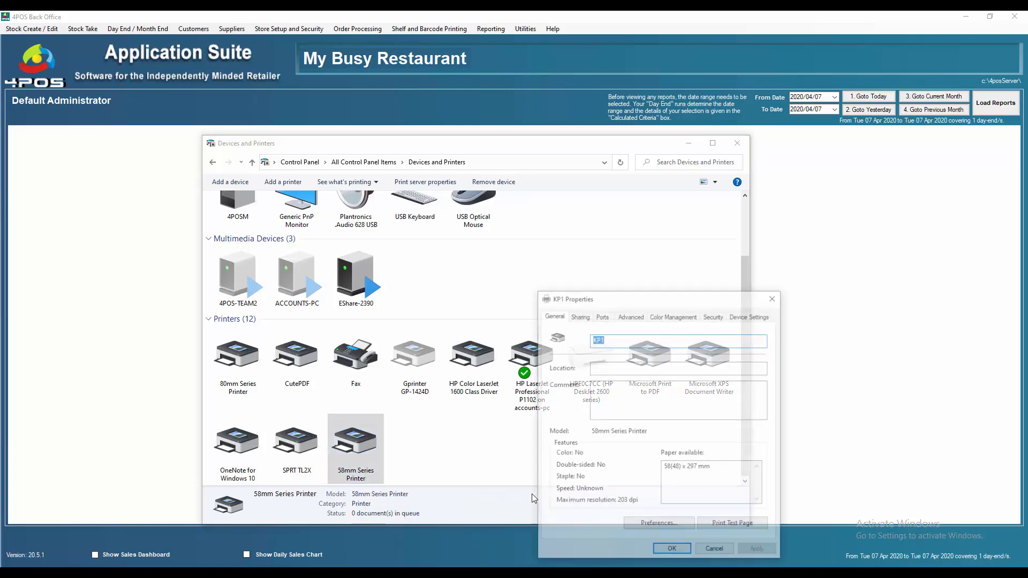
pyautogui.click(601, 314)
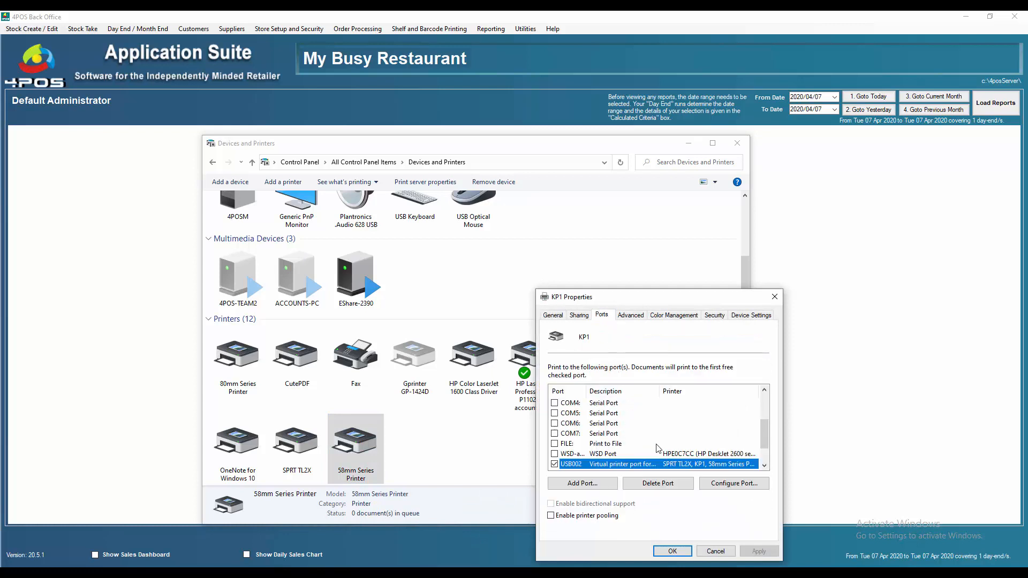
pyautogui.click(556, 316)
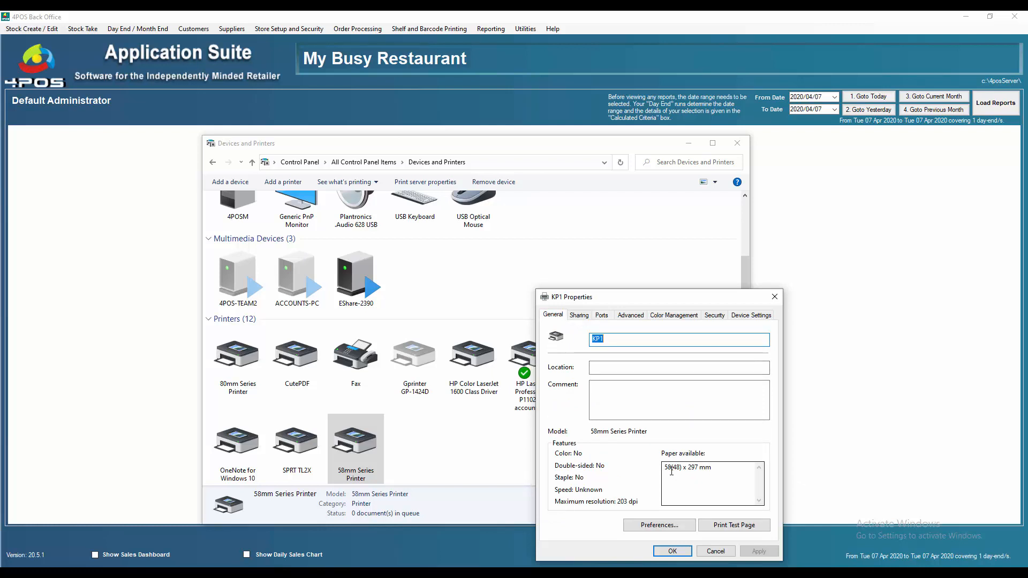
pyautogui.click(717, 552)
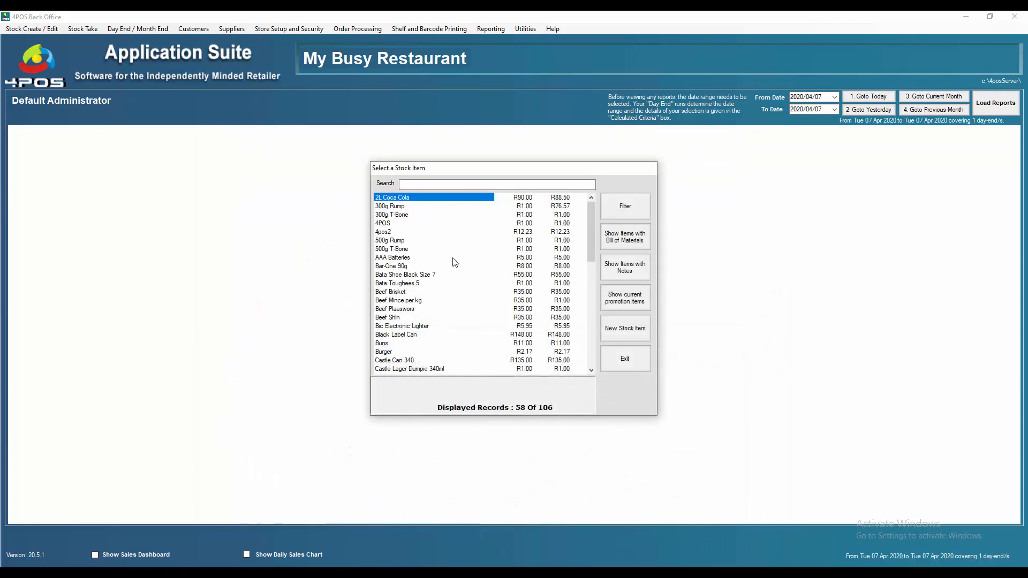
# - Link printer KP1 to the KP print location without updating the POS, and set KP as the 500g Rump item's print location
pyautogui.doubleClick(394, 241)
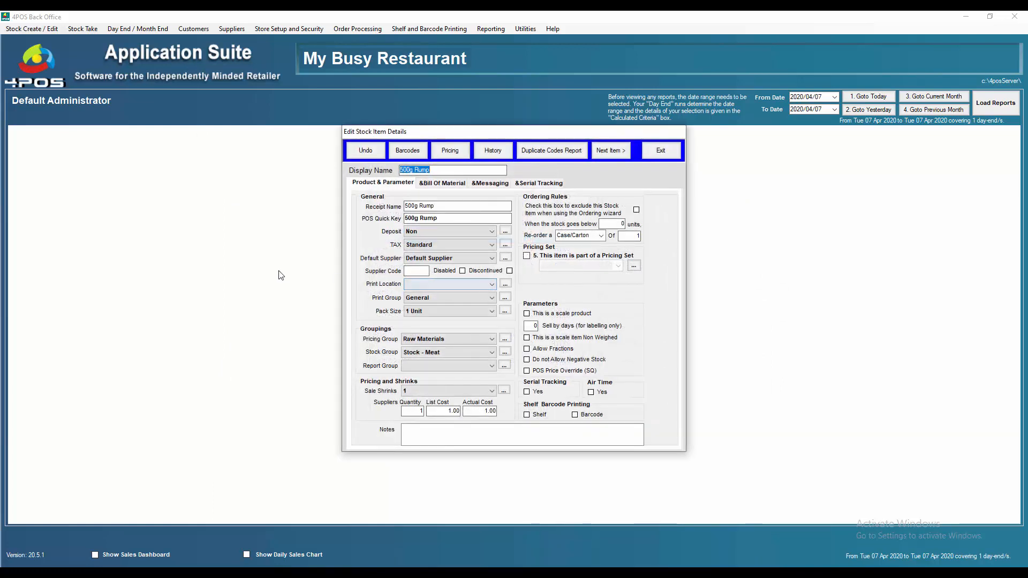
pyautogui.click(505, 283)
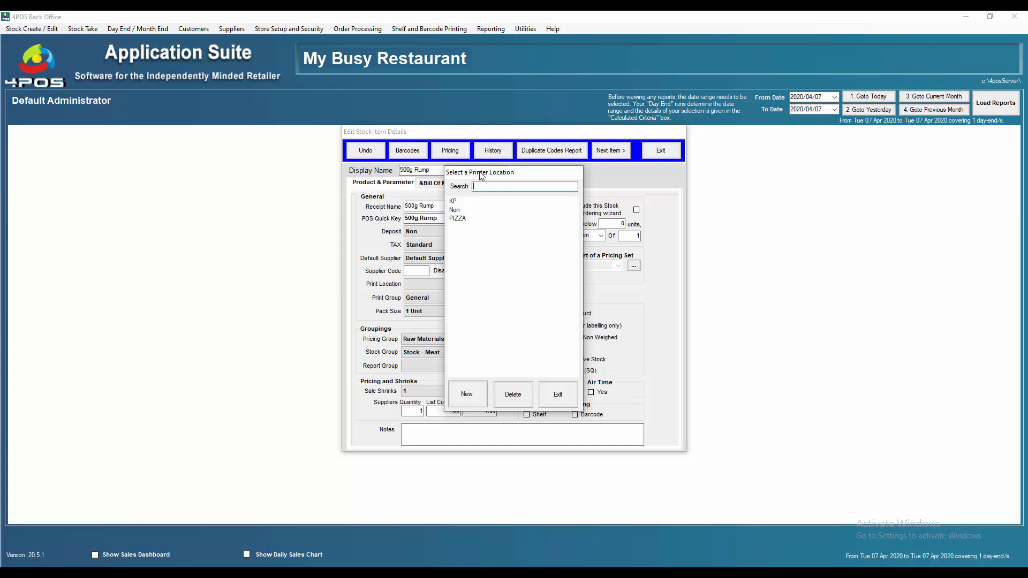
pyautogui.moveTo(483, 172); pyautogui.dragTo(696, 179)
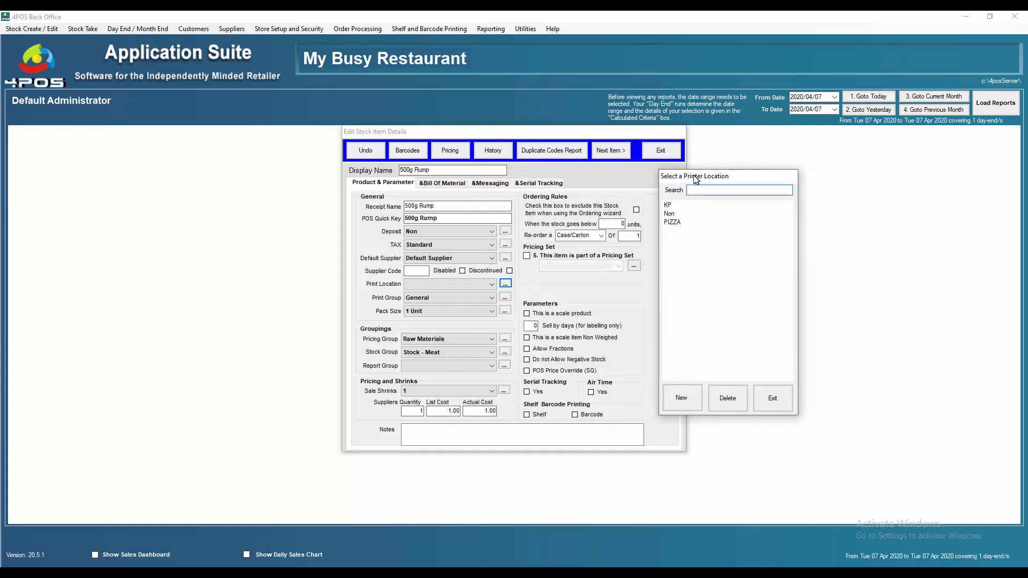
pyautogui.doubleClick(675, 205)
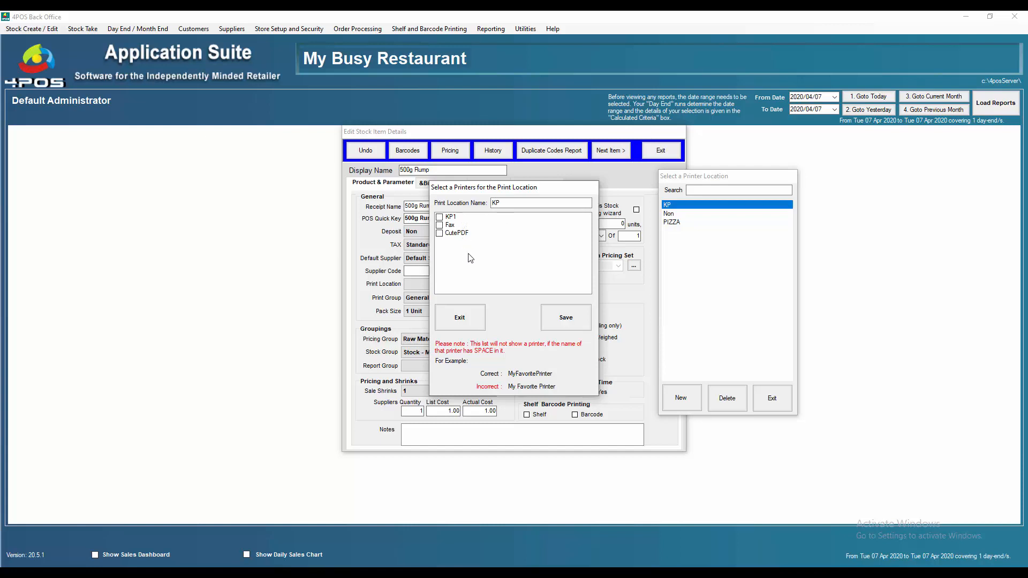
pyautogui.click(439, 217)
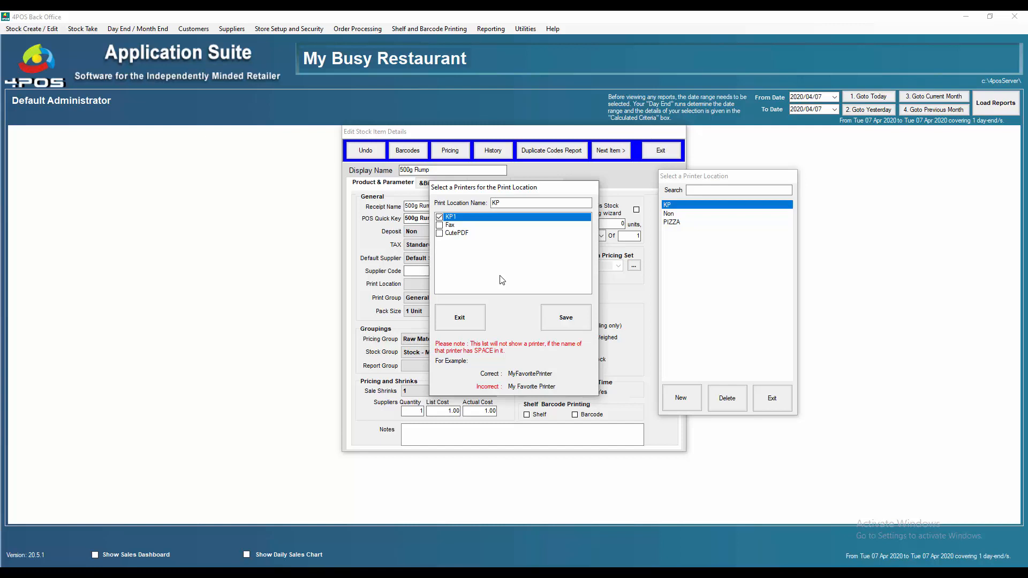
pyautogui.click(563, 320)
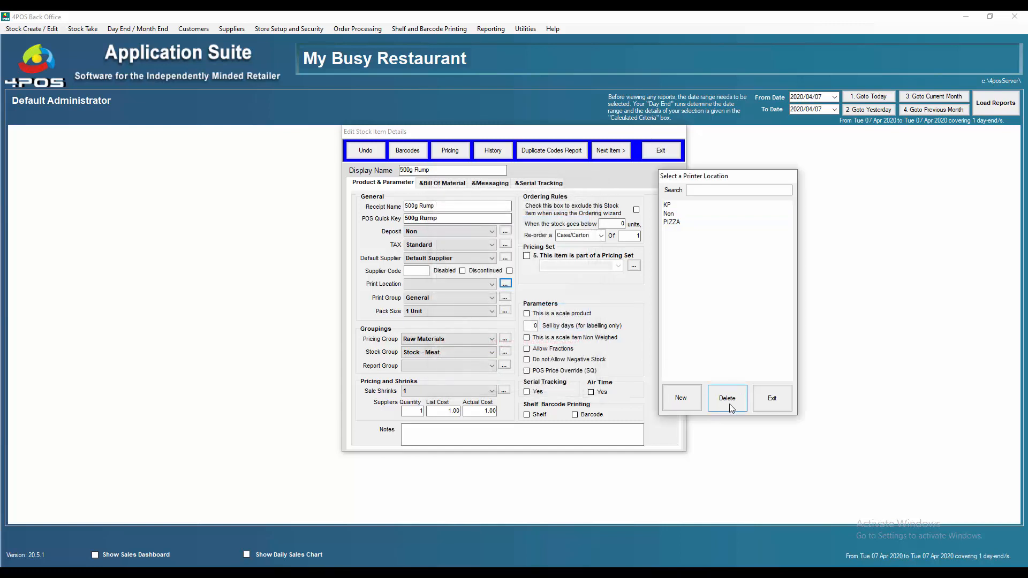
pyautogui.click(772, 398)
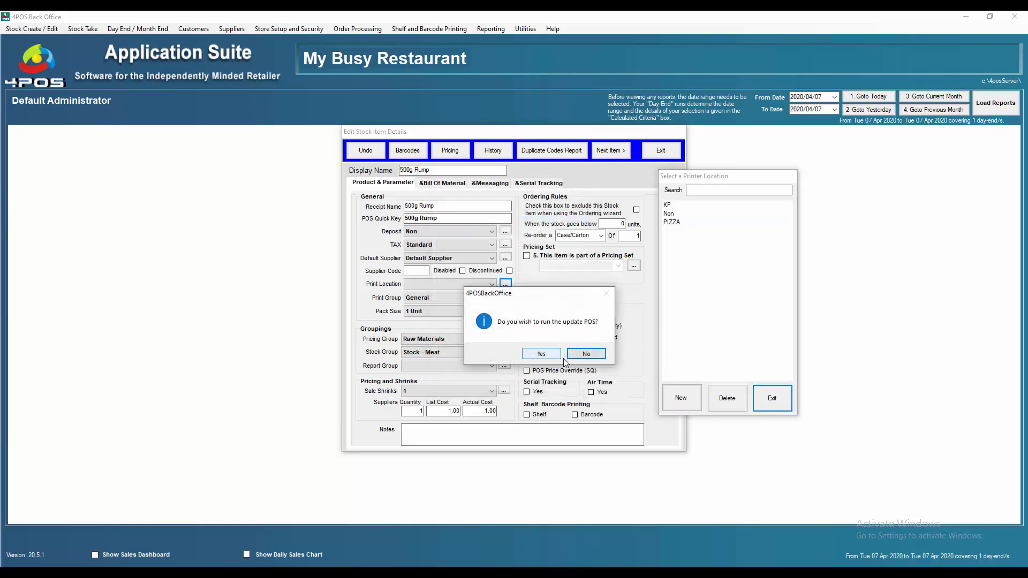
pyautogui.click(587, 354)
pyautogui.click(492, 284)
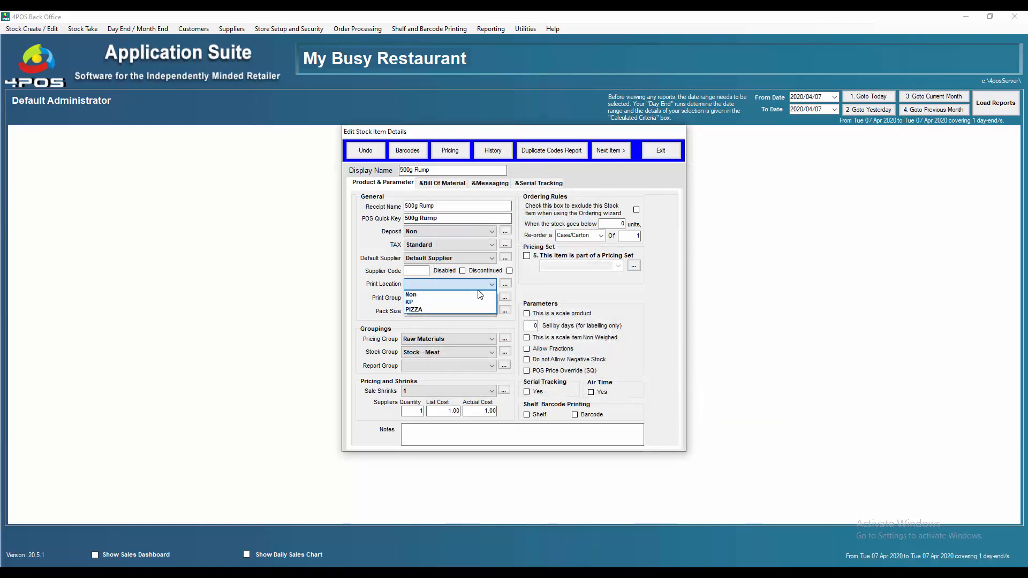
pyautogui.click(463, 303)
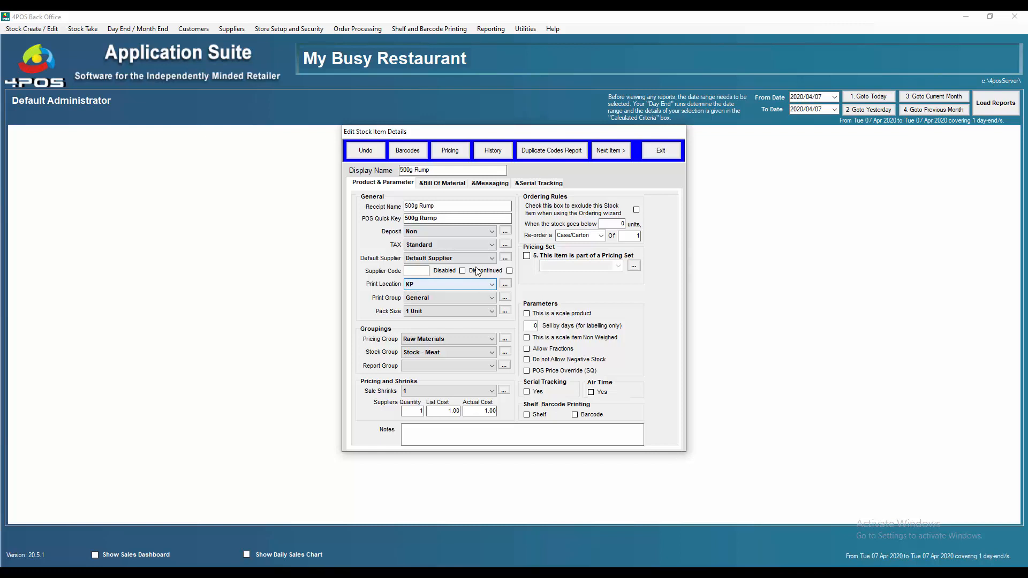
# - Allocate the Meat Prep message group to the 500g Rump product
pyautogui.click(489, 184)
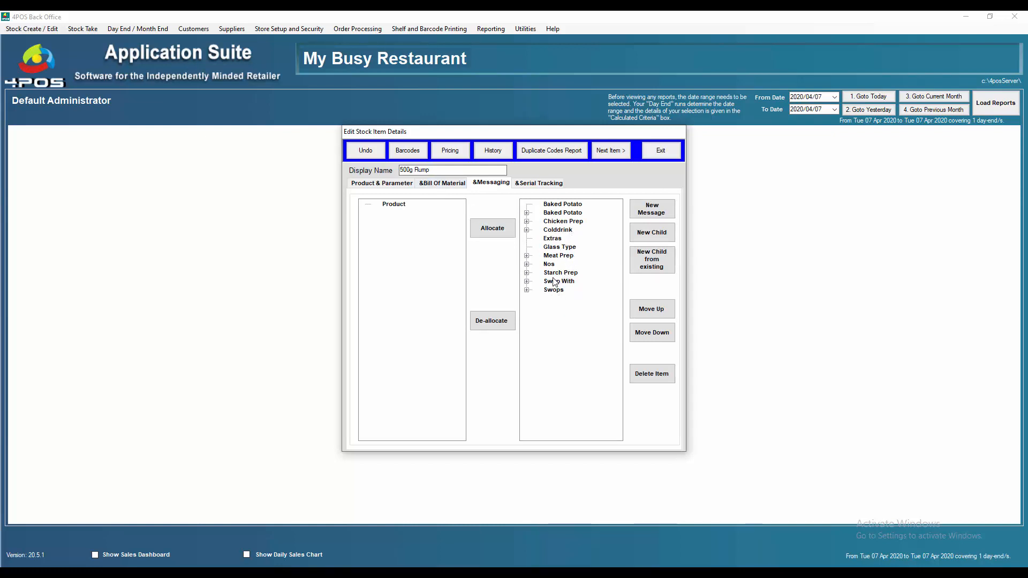
pyautogui.click(527, 256)
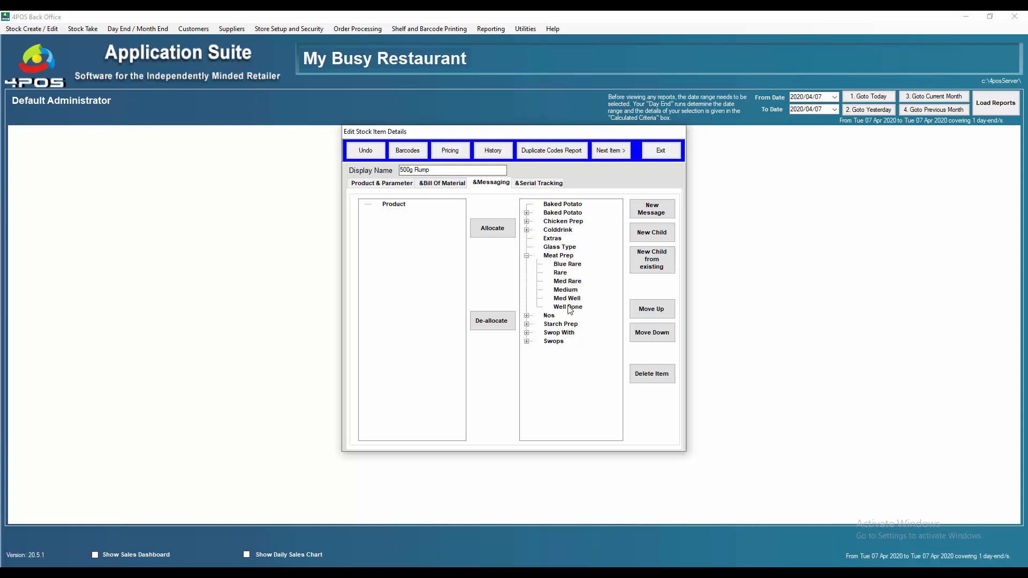
pyautogui.click(558, 256)
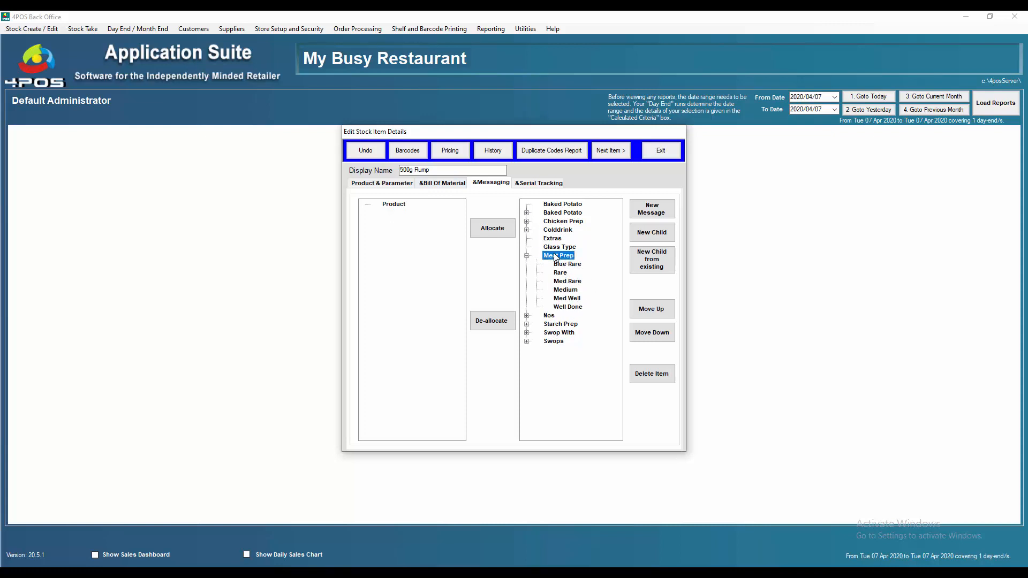
pyautogui.click(499, 236)
pyautogui.click(563, 354)
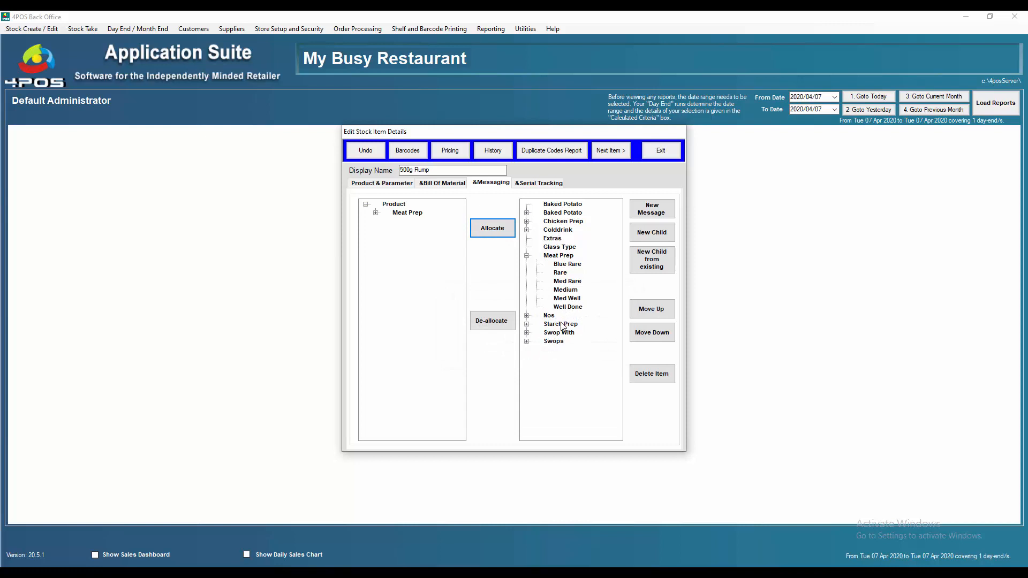
# - Allocate the Starch Prep message group to the 500g Rump product and expand its allocated options
pyautogui.click(526, 324)
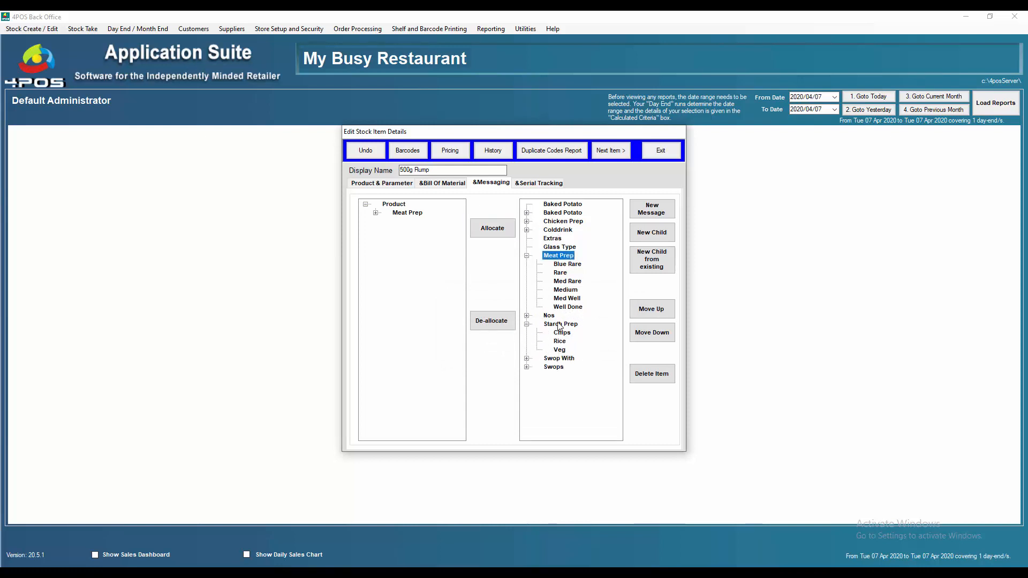
pyautogui.click(559, 325)
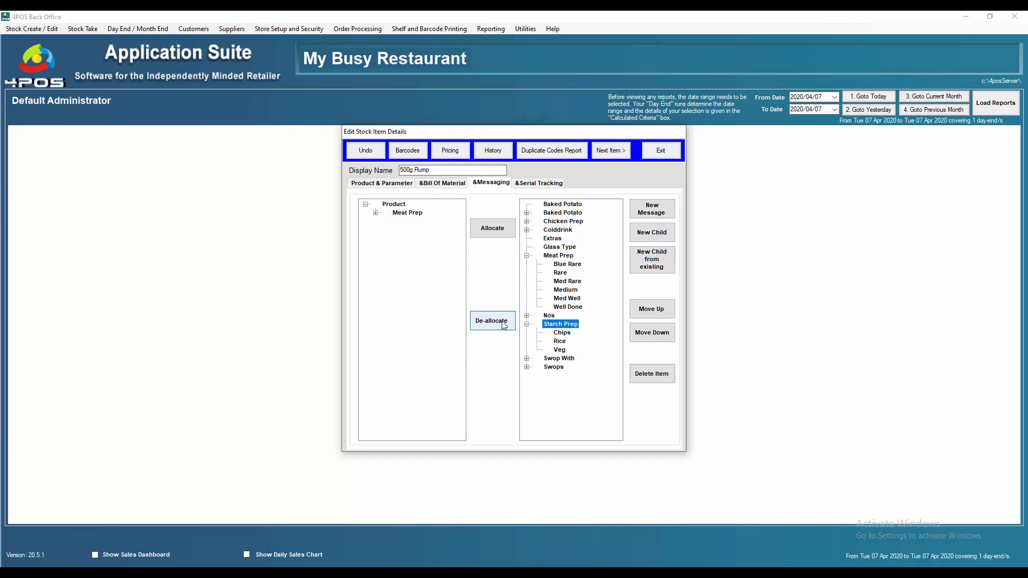
pyautogui.click(490, 227)
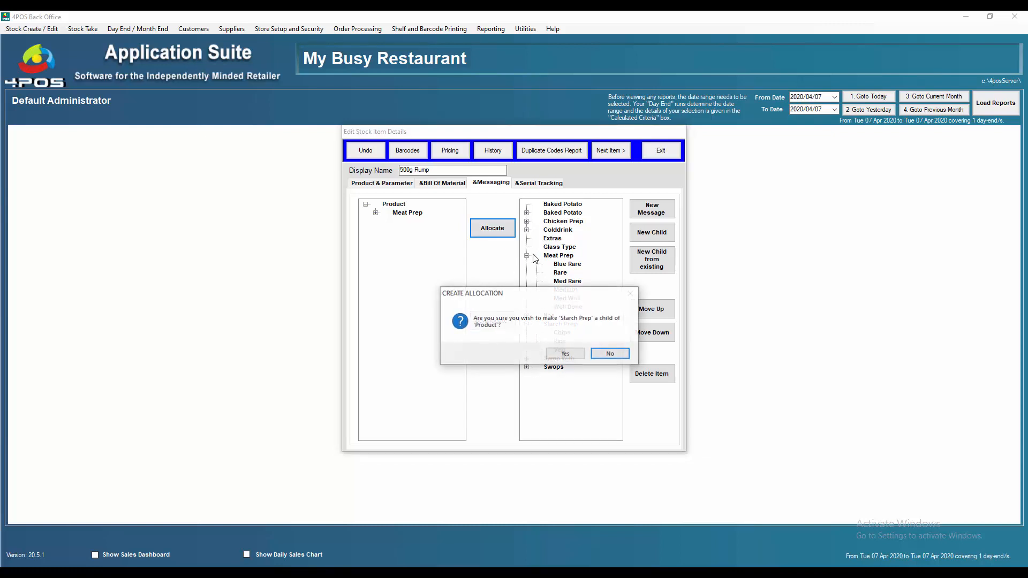
pyautogui.click(567, 352)
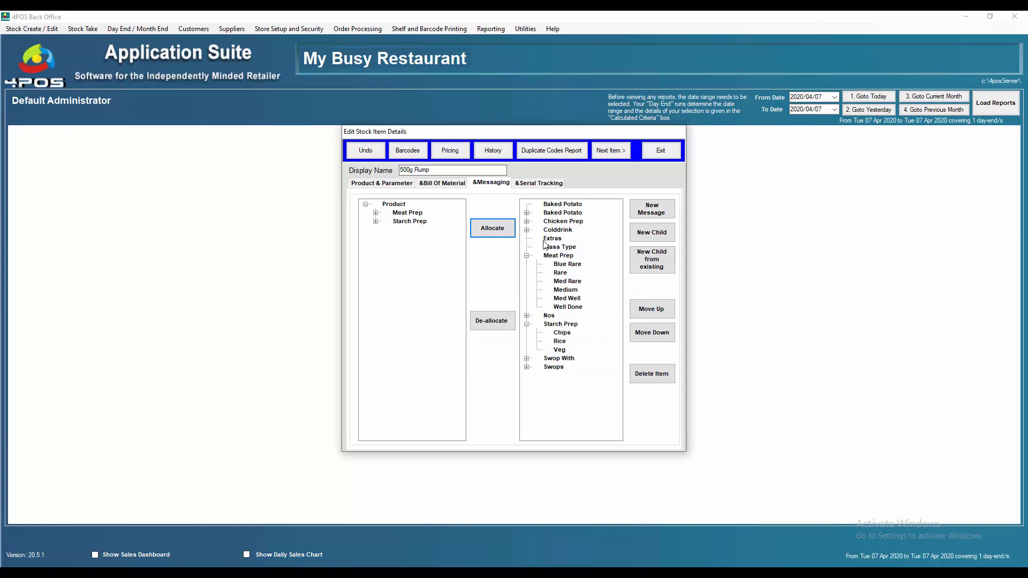
pyautogui.click(376, 221)
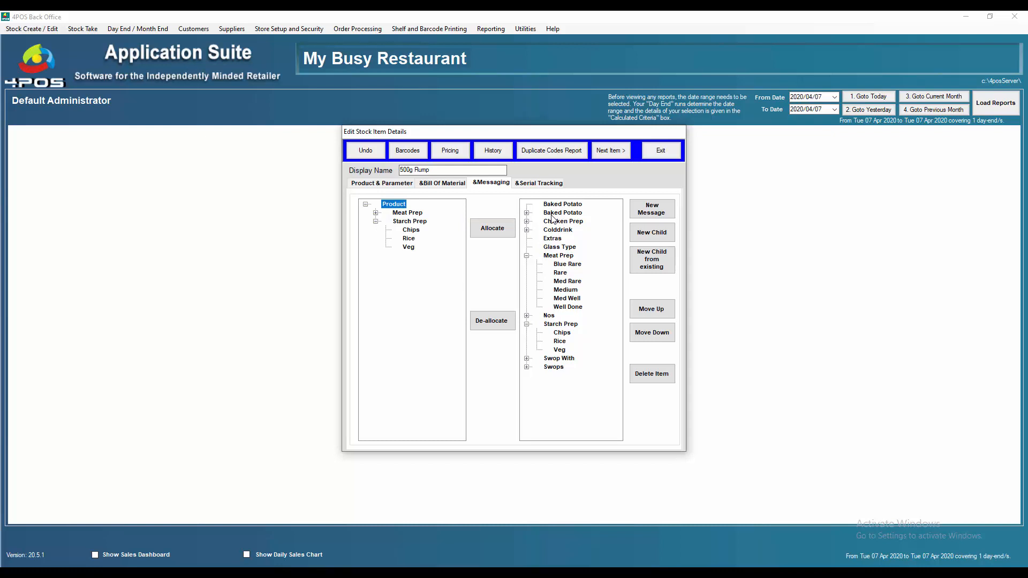
pyautogui.click(526, 213)
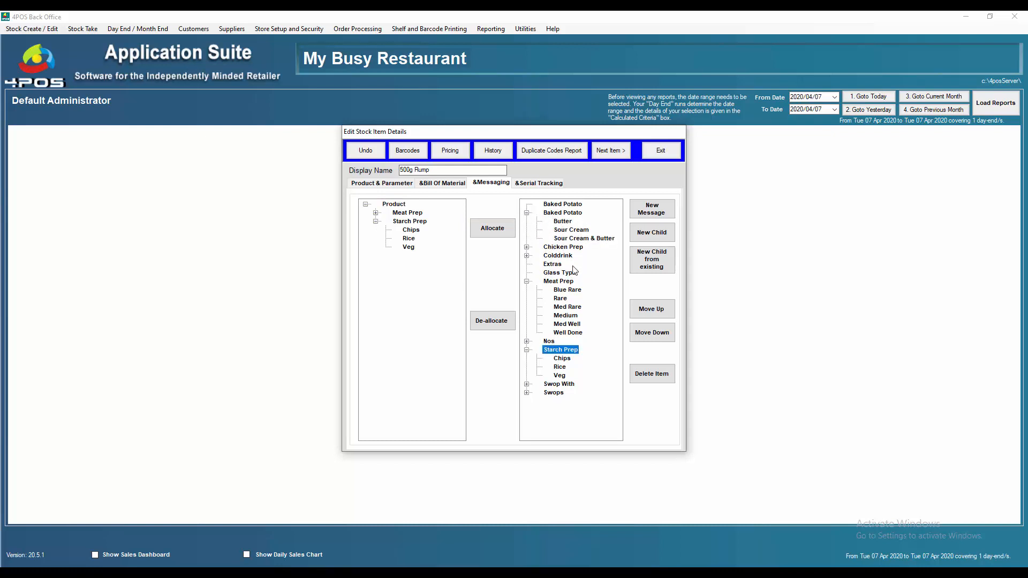
pyautogui.click(553, 214)
pyautogui.click(492, 231)
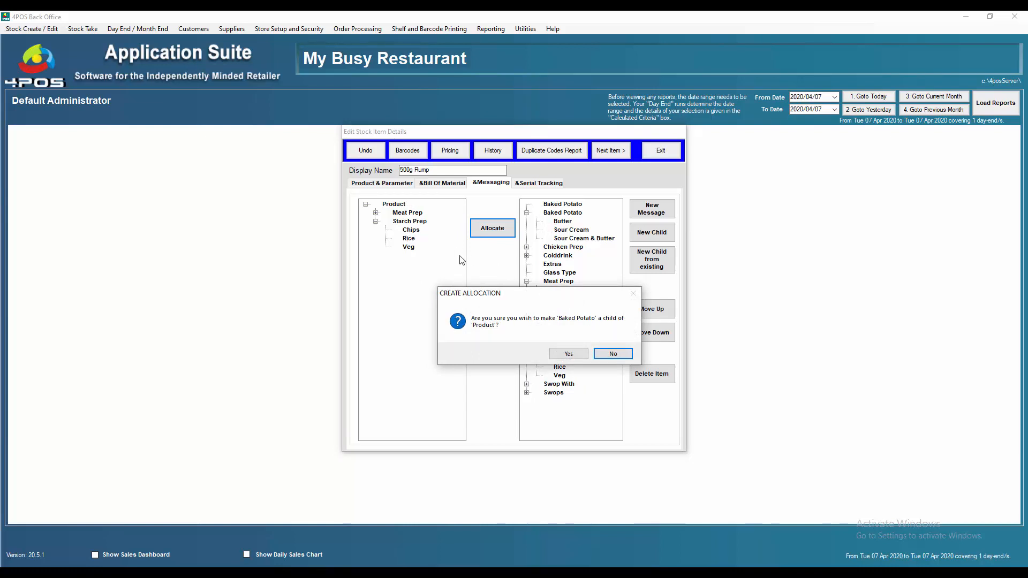
pyautogui.click(613, 353)
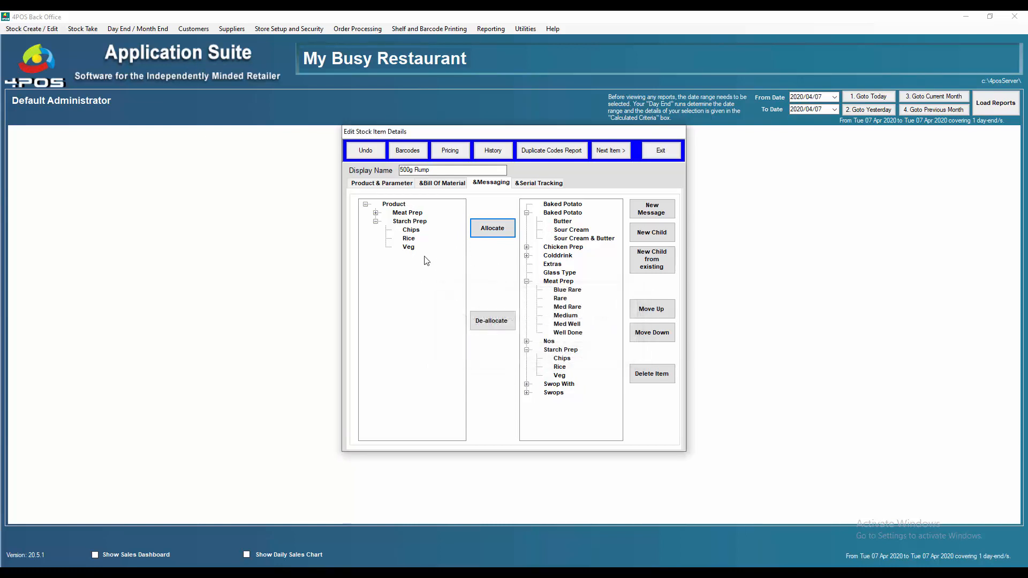
# - Allocate the Baked Potato message group that contains the butter and sour cream options as a child of the product's Starch Prep
pyautogui.click(413, 224)
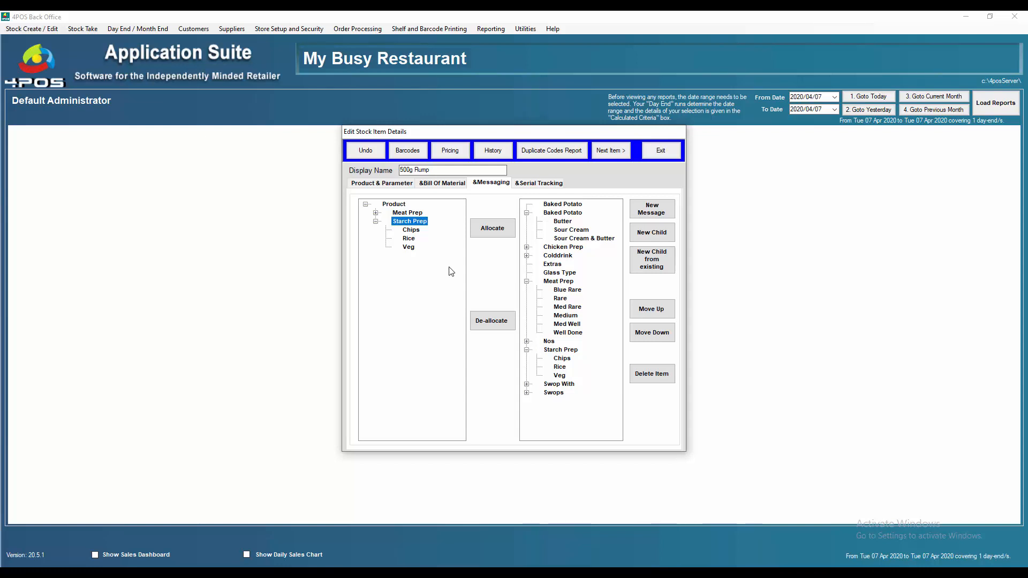
pyautogui.click(559, 214)
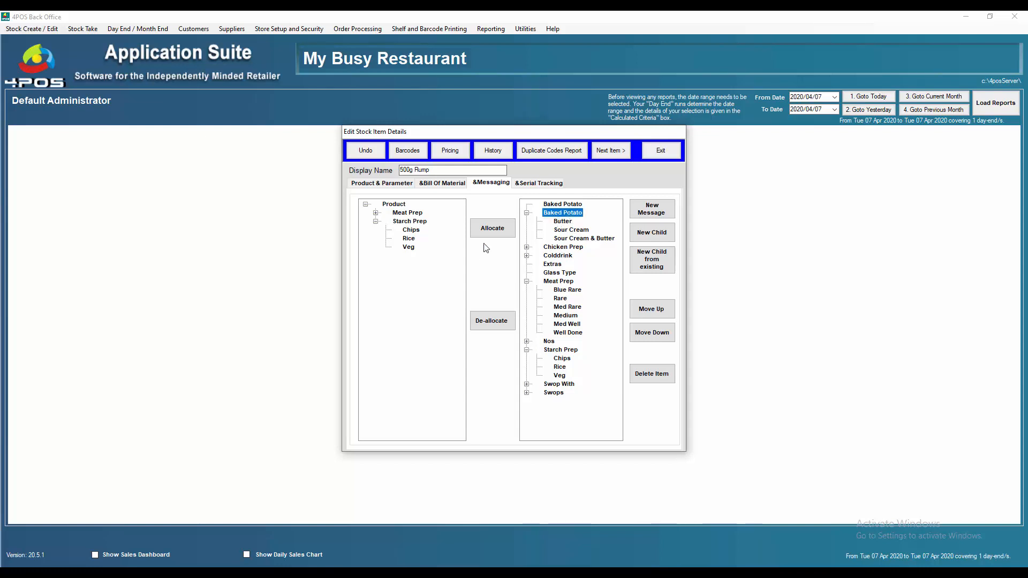
pyautogui.click(491, 229)
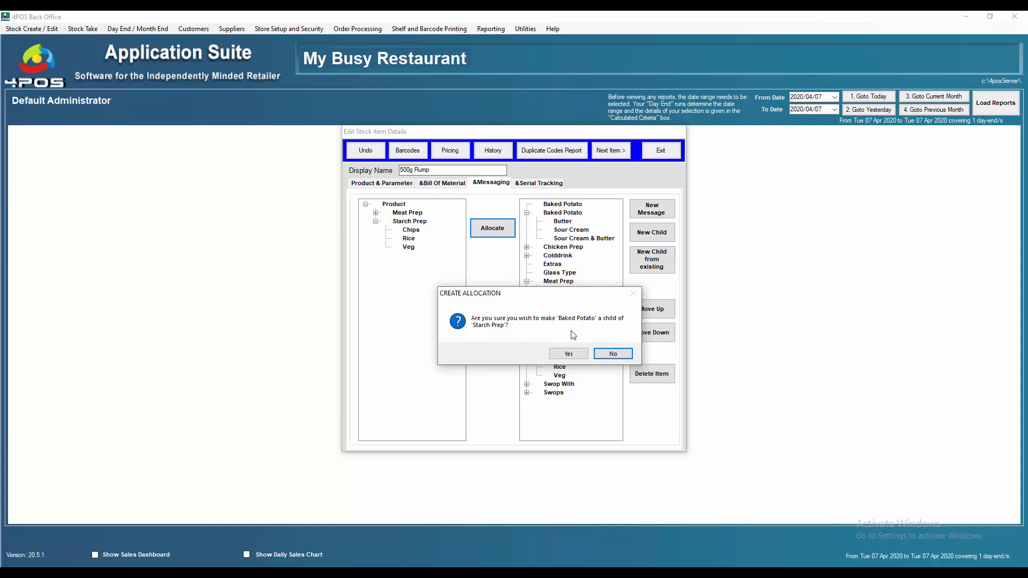
pyautogui.click(568, 354)
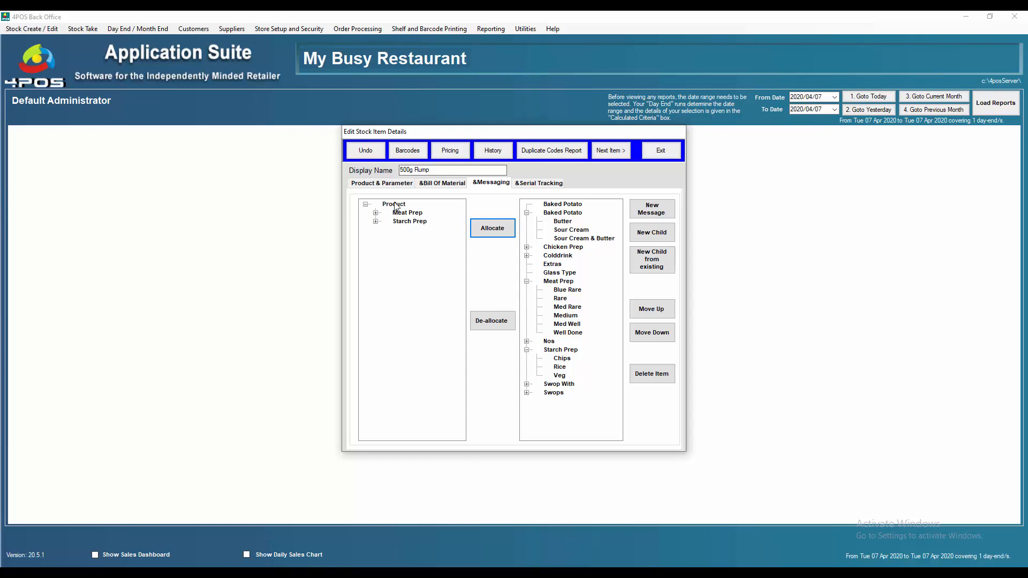
# - Expand the allocated Meat Prep, Starch Prep and Baked Potato groups to check their options, and close the 500g Rump item
pyautogui.click(375, 213)
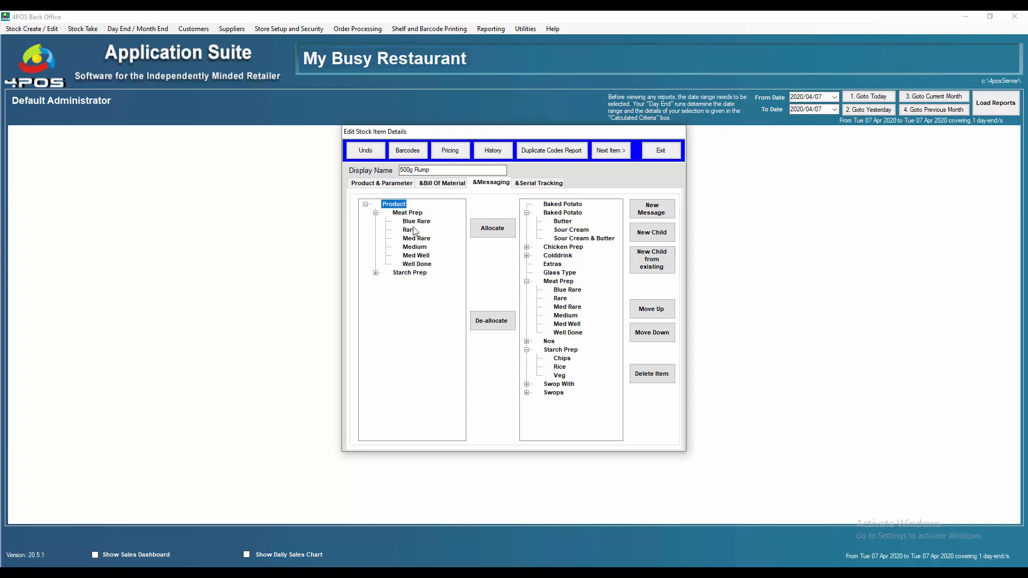
pyautogui.click(375, 273)
pyautogui.click(386, 307)
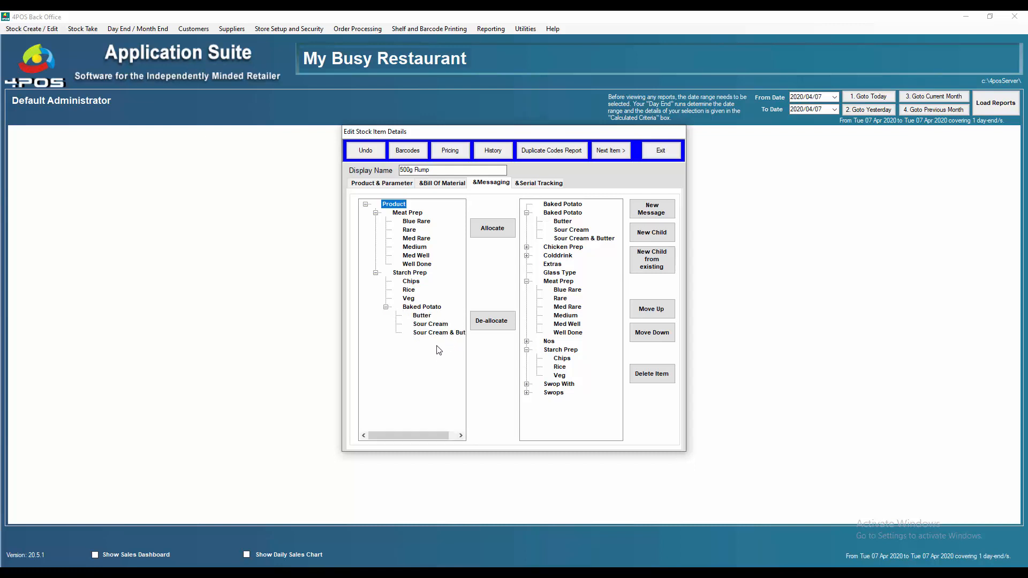
pyautogui.click(670, 149)
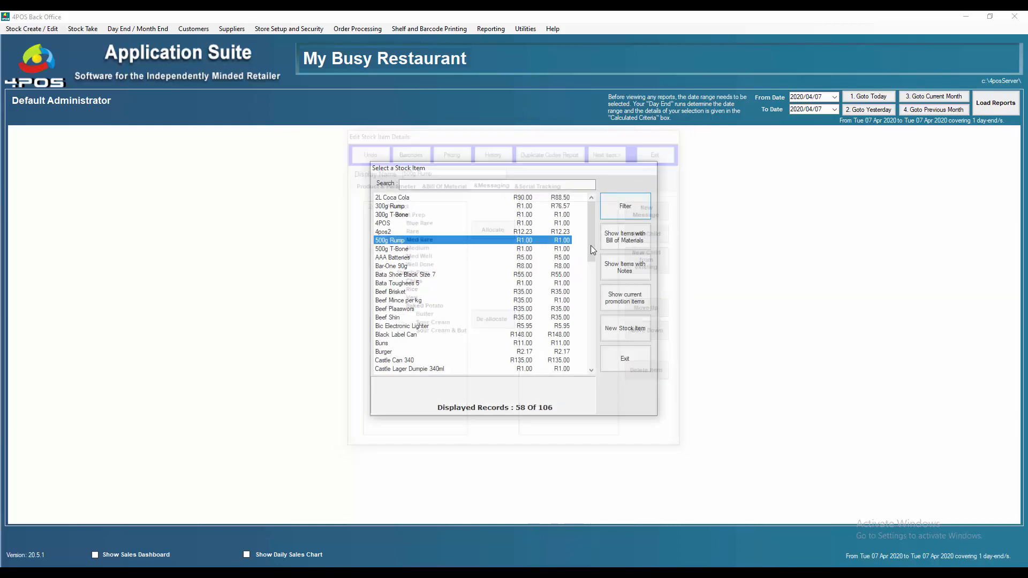
# - Leave the stock item list, switch to 4POS Touch Point of Sale, and start a cash sale with one 500g Rump from the main courses
pyautogui.click(625, 362)
pyautogui.click(540, 353)
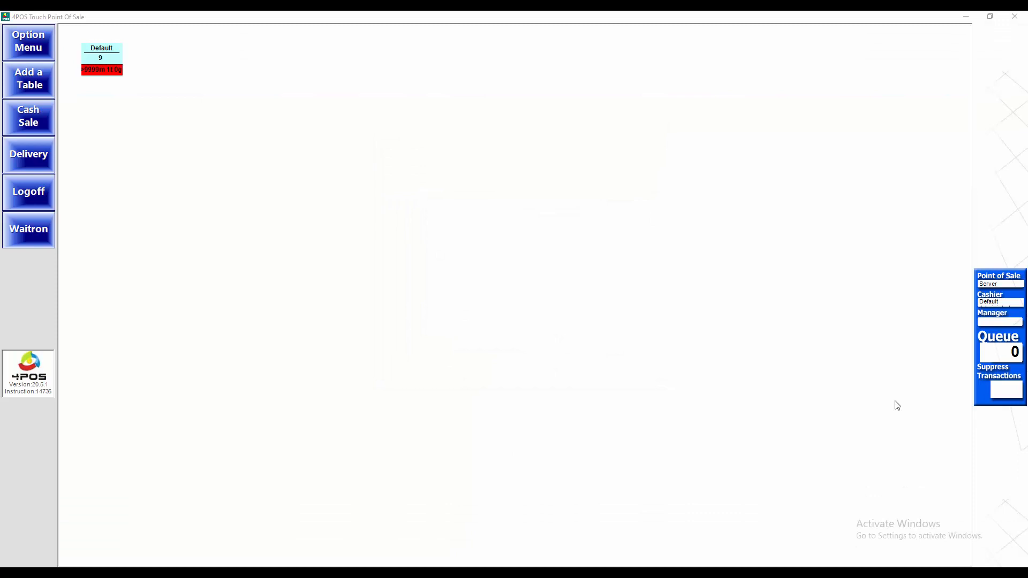
pyautogui.click(23, 117)
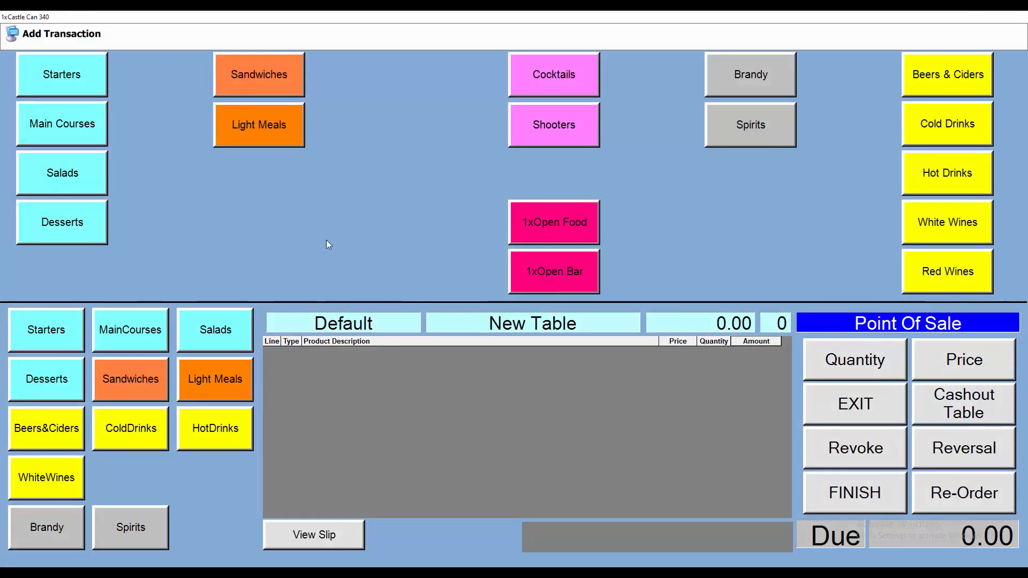
pyautogui.click(57, 130)
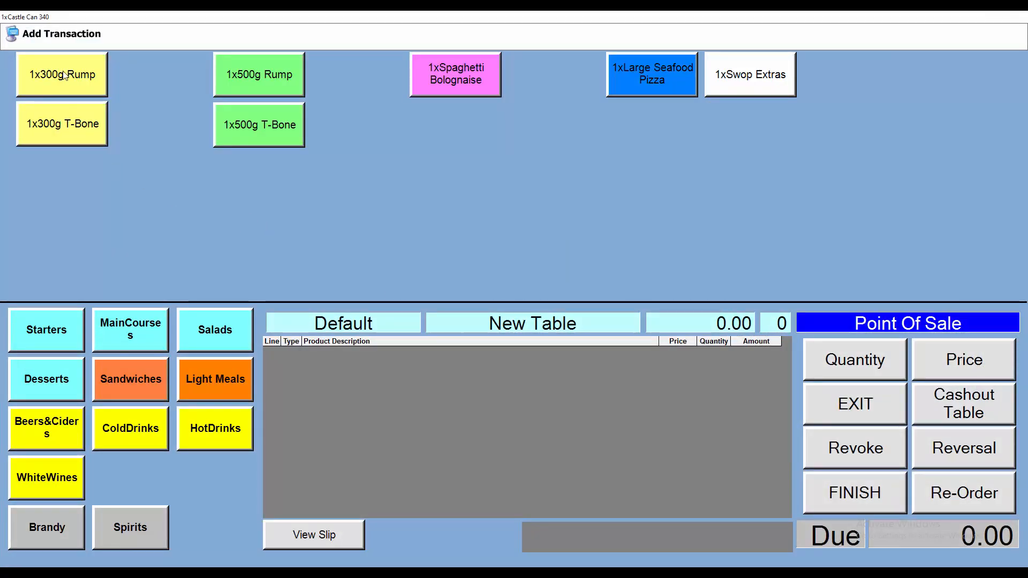
pyautogui.click(282, 86)
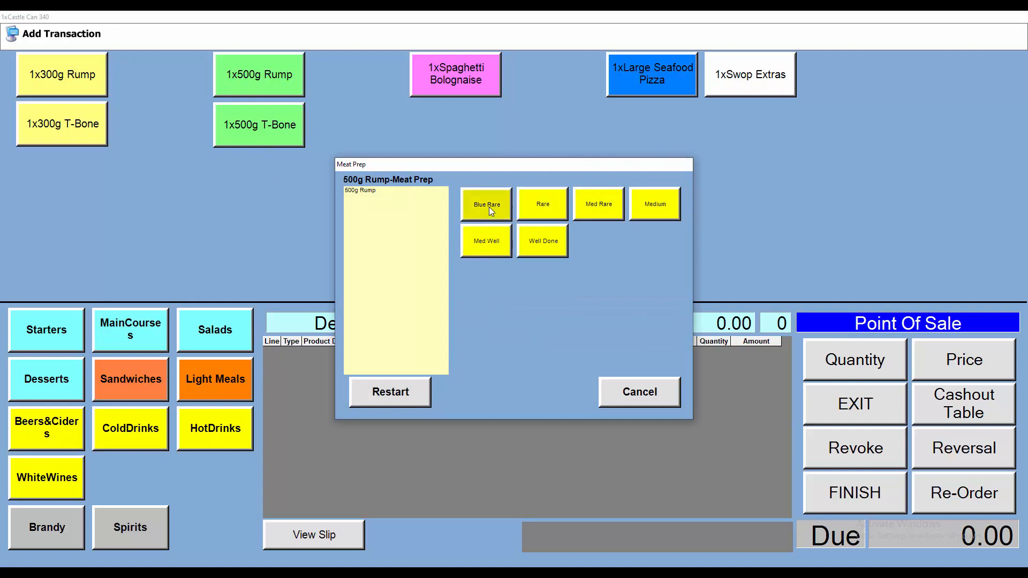
# - Choose Rare and Baked Potato with Sour Cream for the 500g Rump, accept the instructions and finish the order
pyautogui.click(548, 204)
pyautogui.click(667, 202)
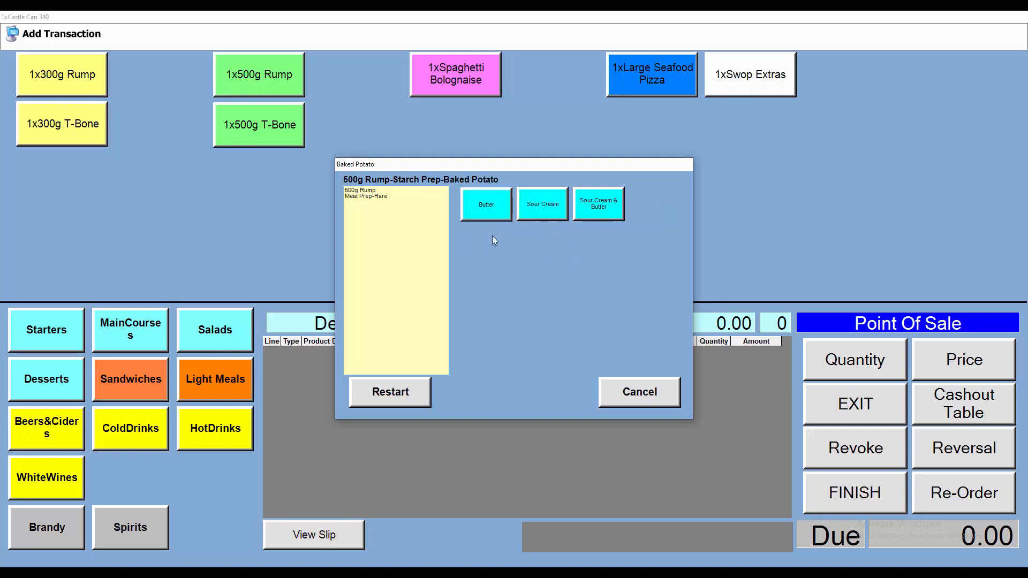
pyautogui.click(492, 207)
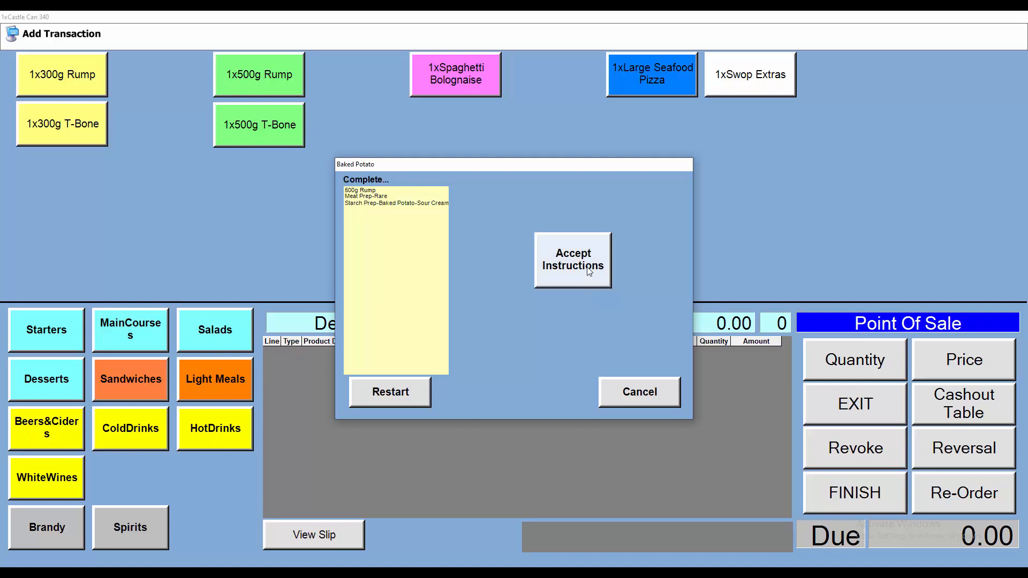
pyautogui.click(576, 260)
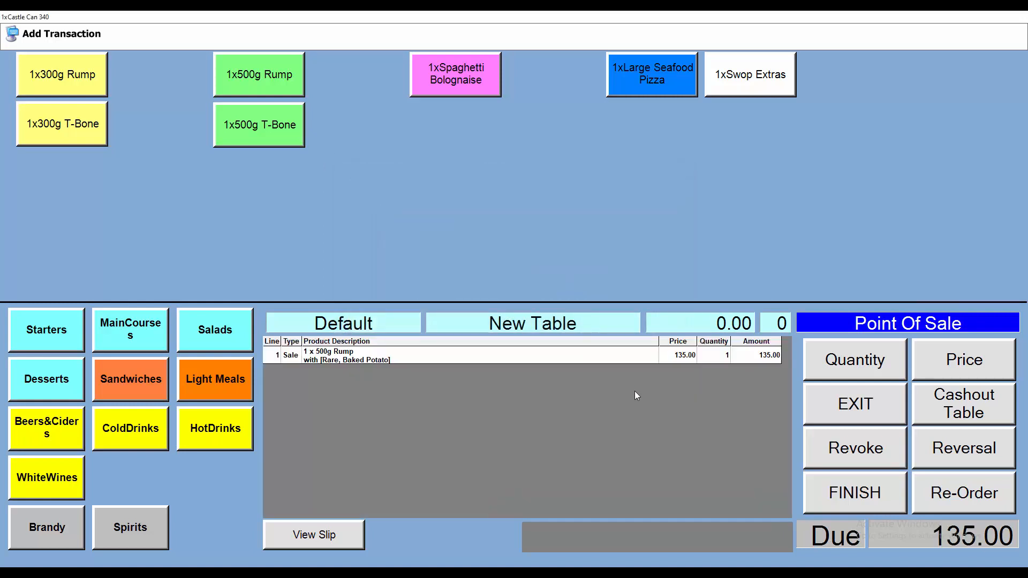
pyautogui.click(858, 494)
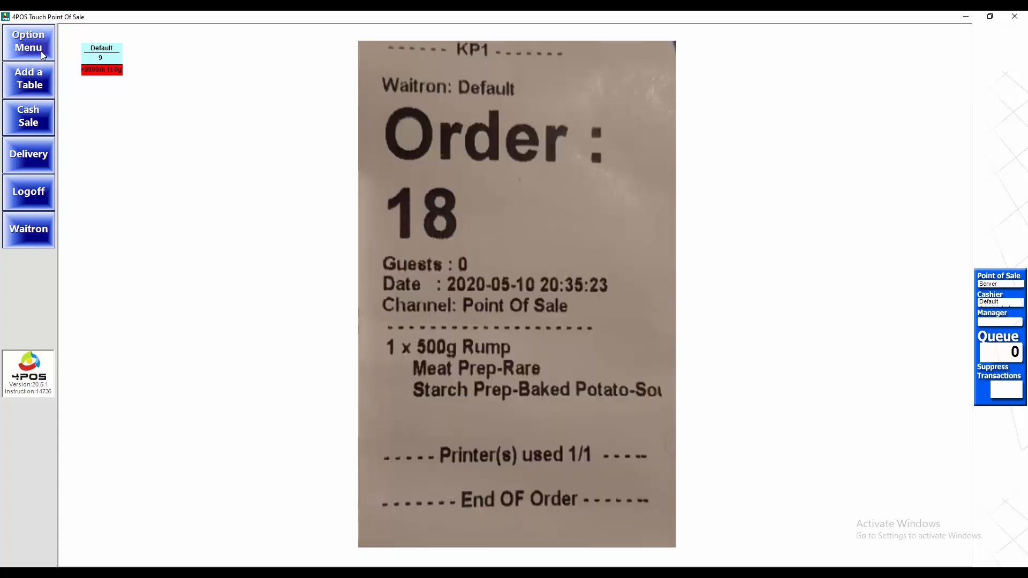
# - Open the options for table 9 and print its transaction
pyautogui.click(94, 63)
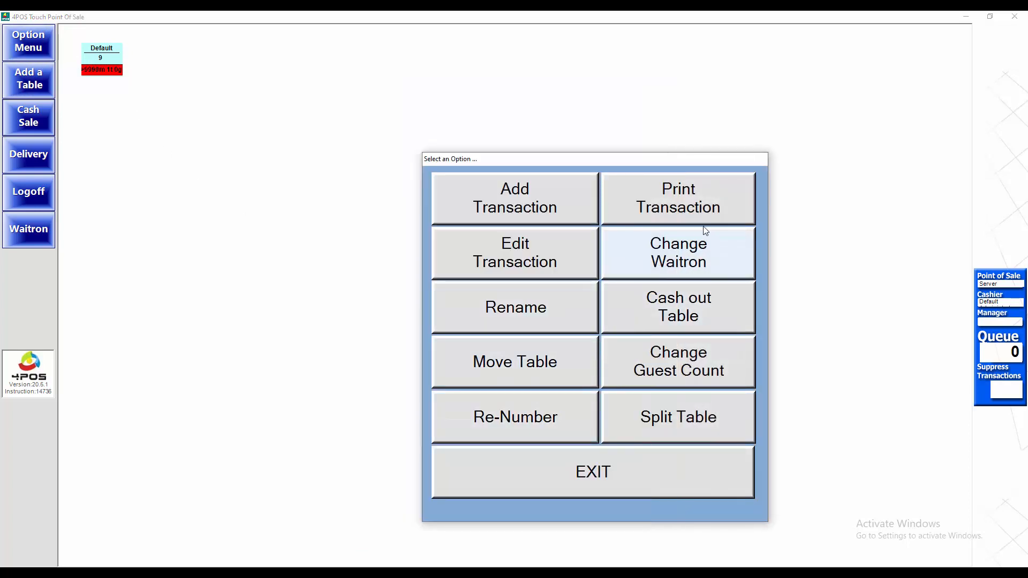
pyautogui.click(688, 189)
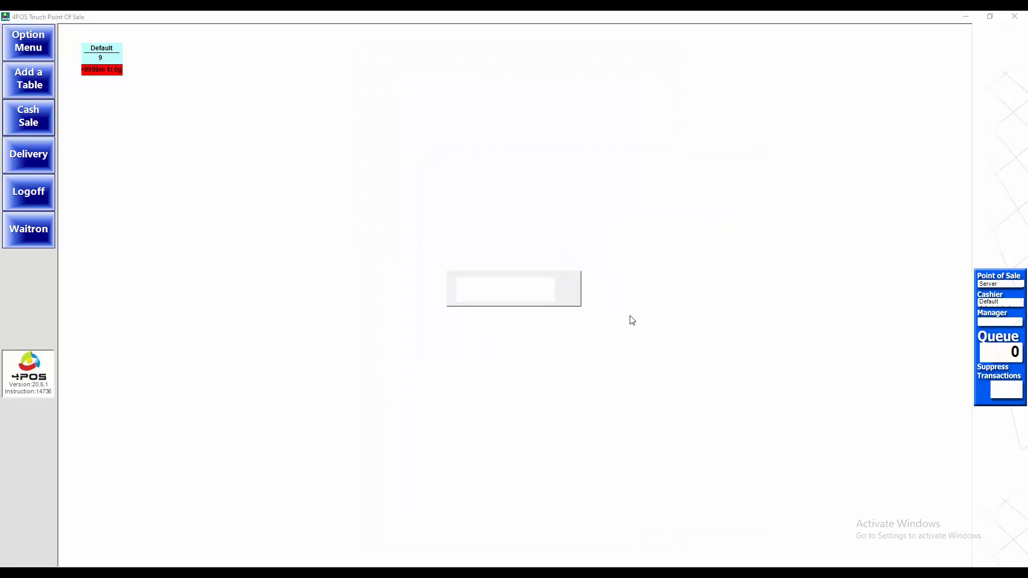